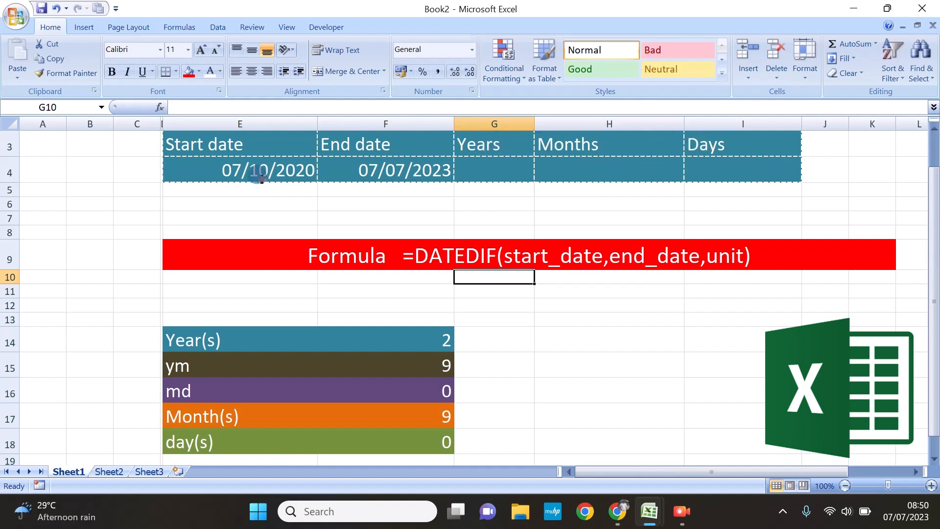
Try the *14 March 2001 date format on the start date in cell E4
click(271, 168)
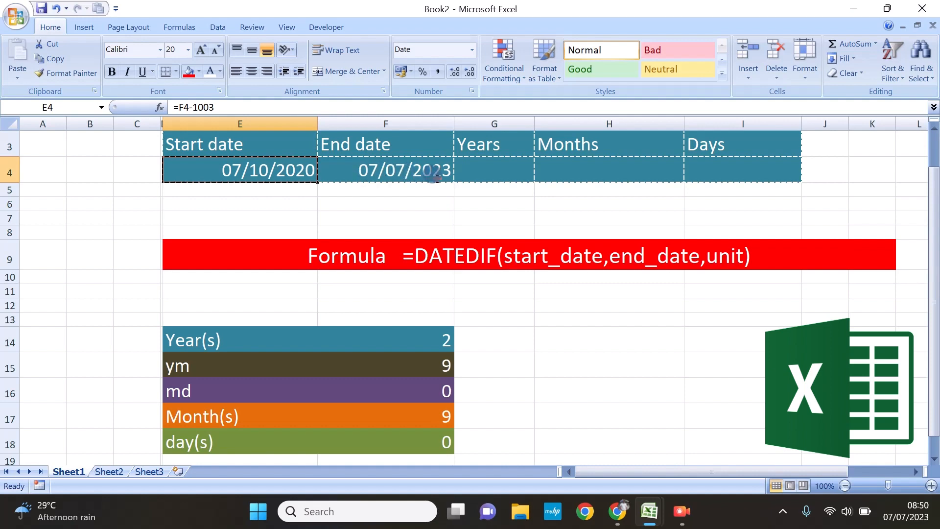
right_click(255, 173)
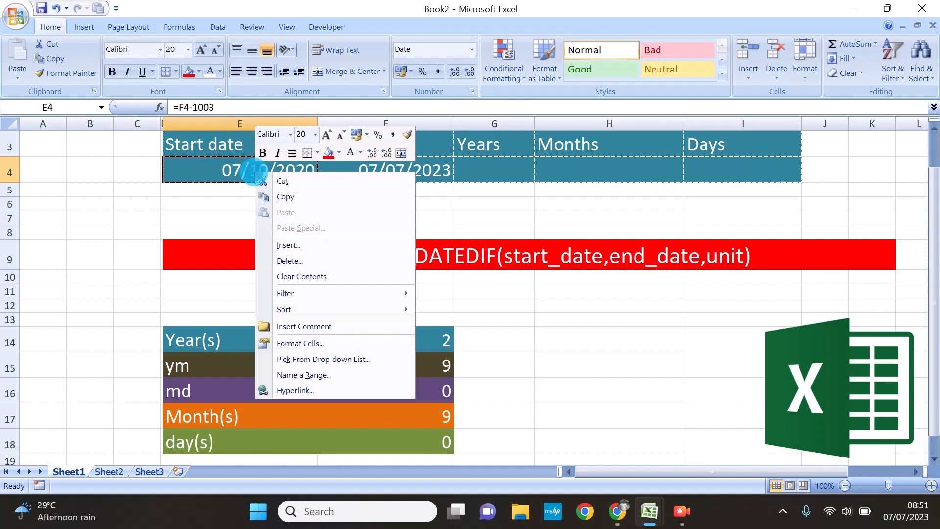
click(230, 173)
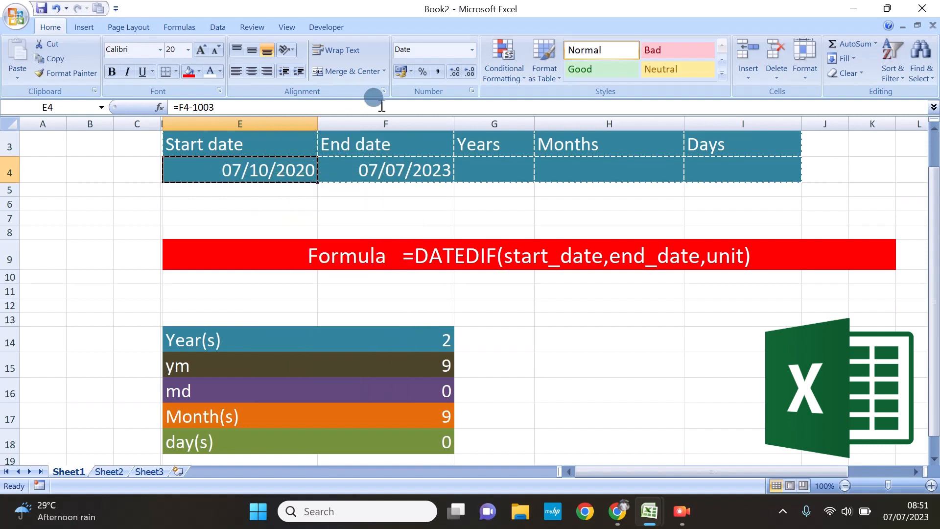
click(471, 90)
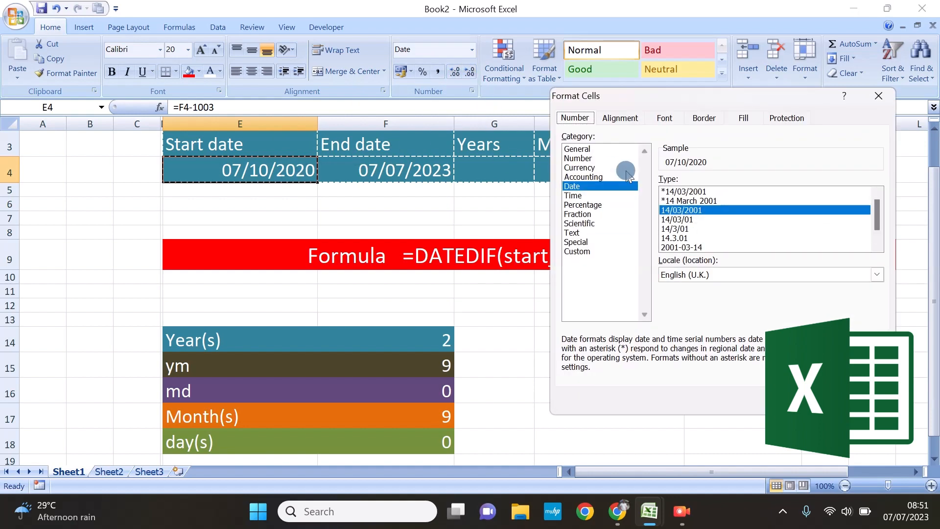
click(689, 201)
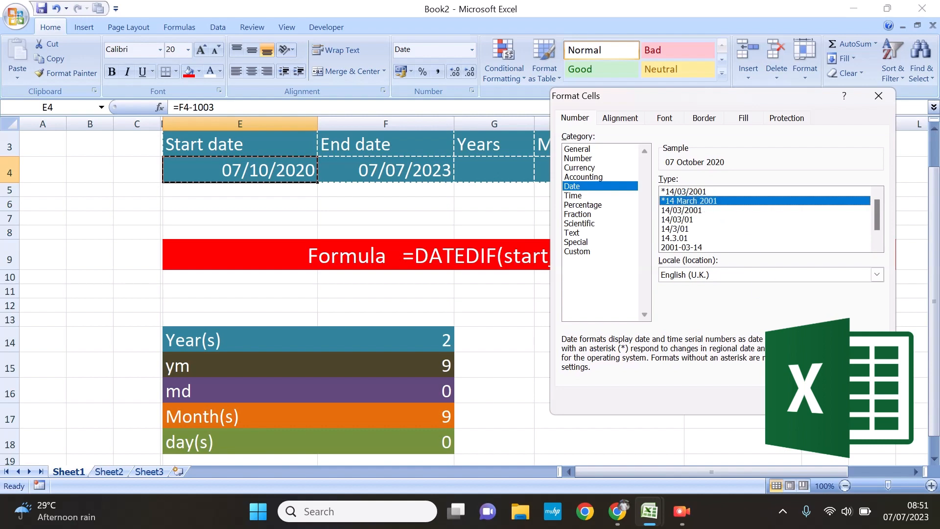
key(Return)
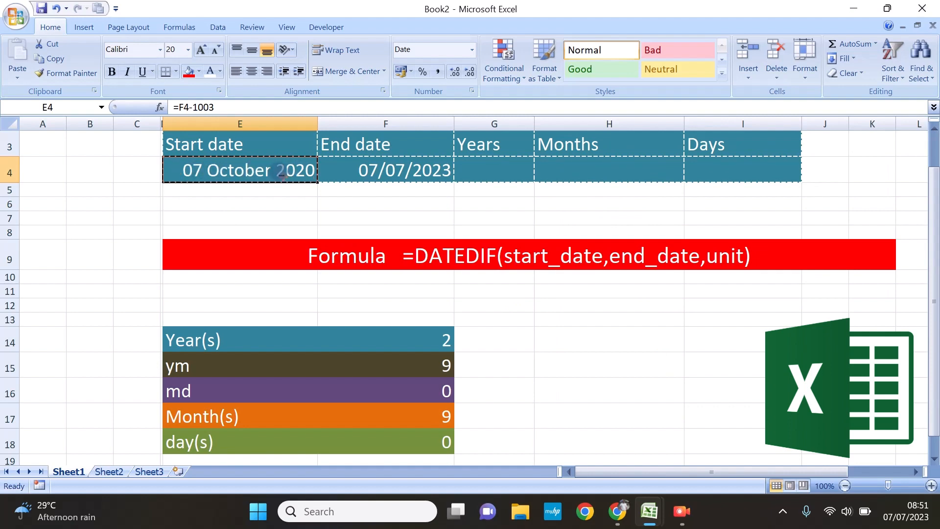
key(ctrl+z)
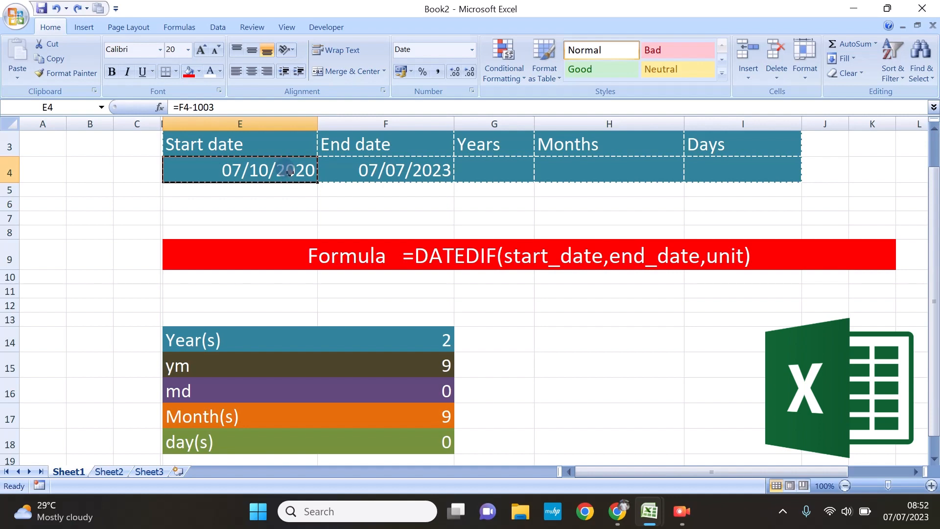
Enter 10 march 1985 as the start date in cell E4
text(10)
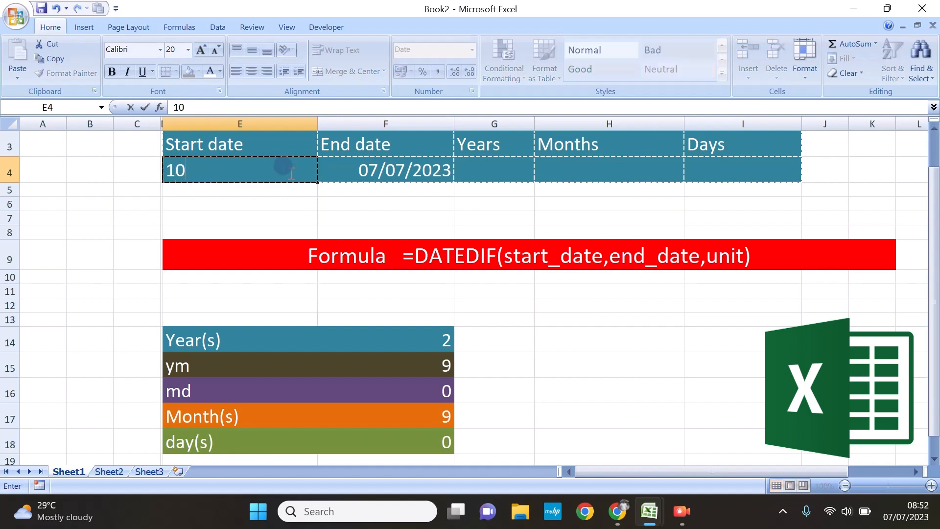
text( march )
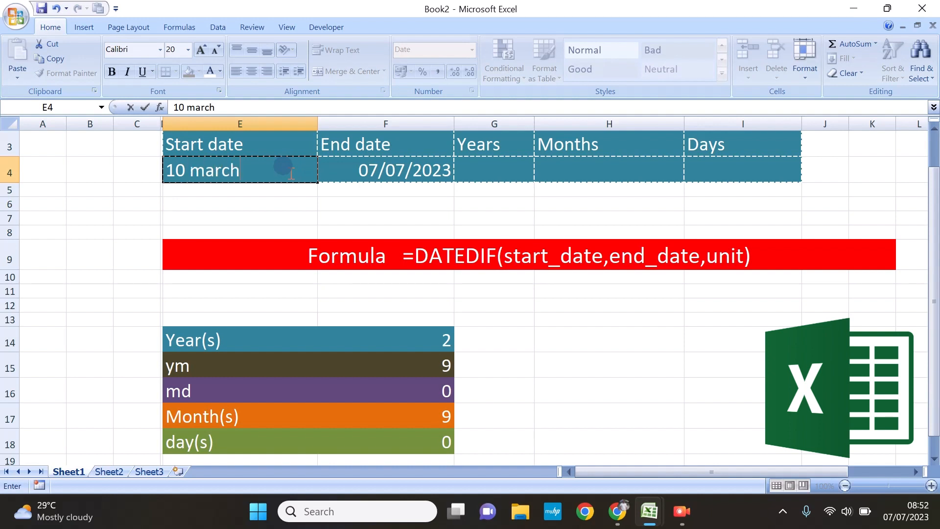
text(1985)
key(Return)
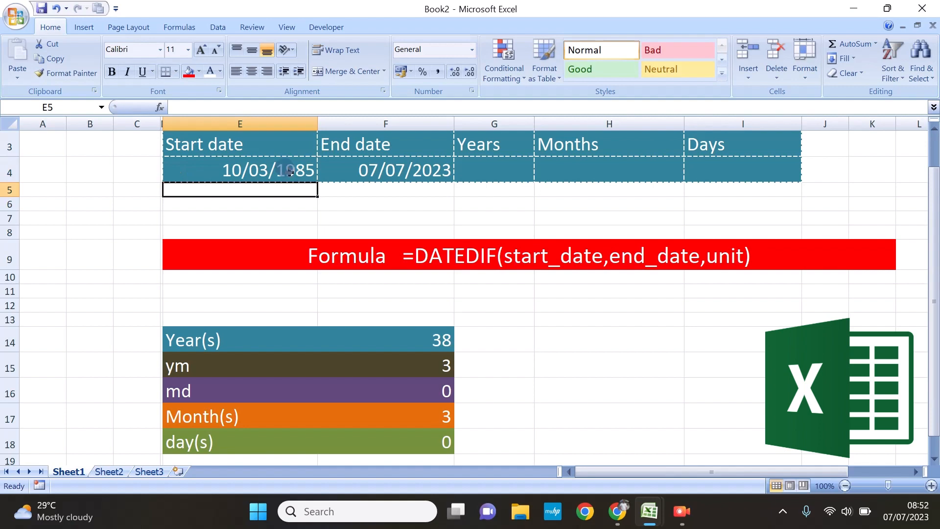
Apply the *14 March 2001 date format to the start date in cell E4
click(255, 164)
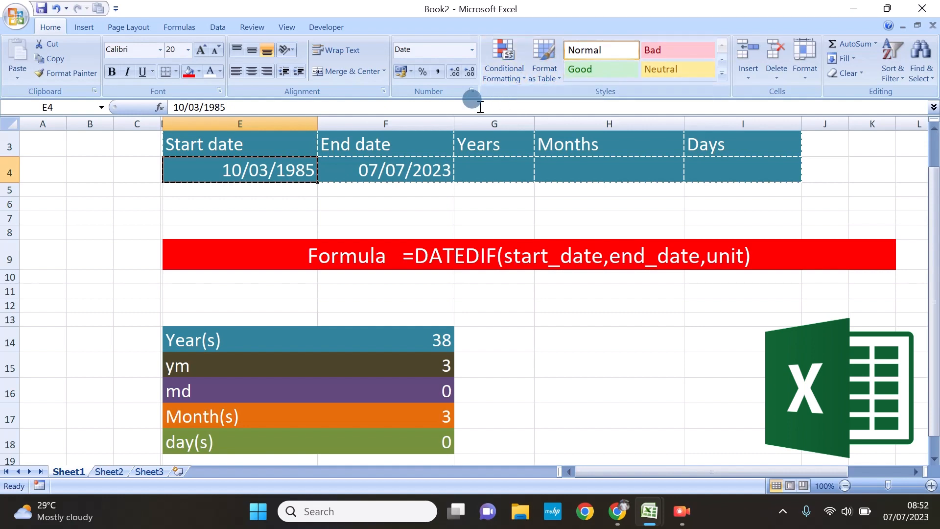
click(472, 92)
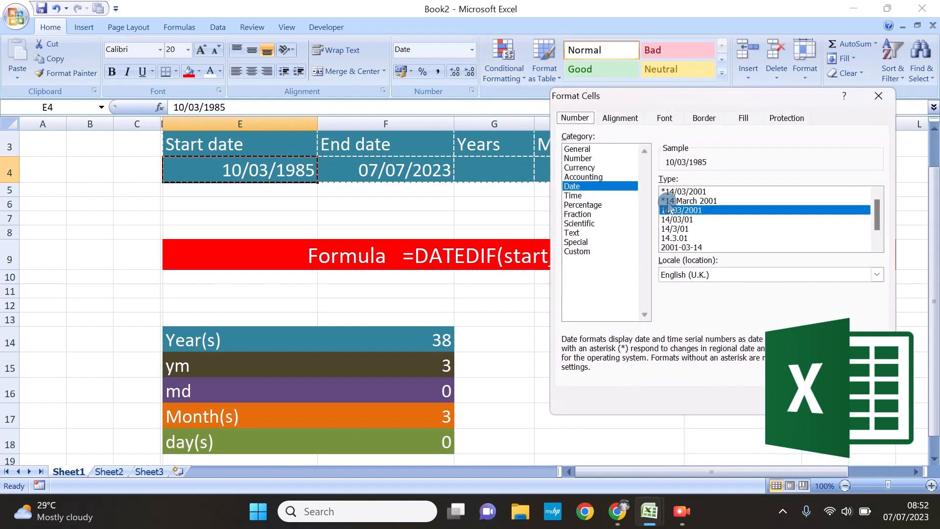
click(699, 201)
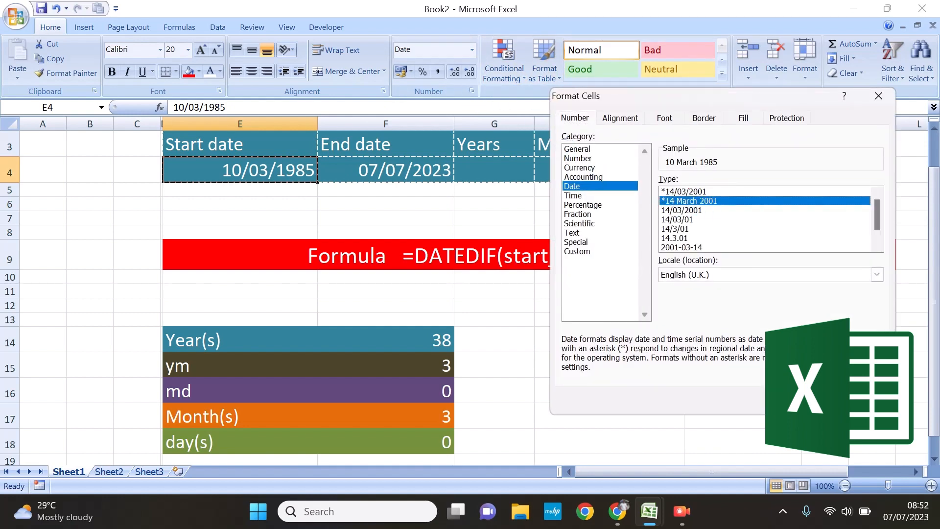
key(Return)
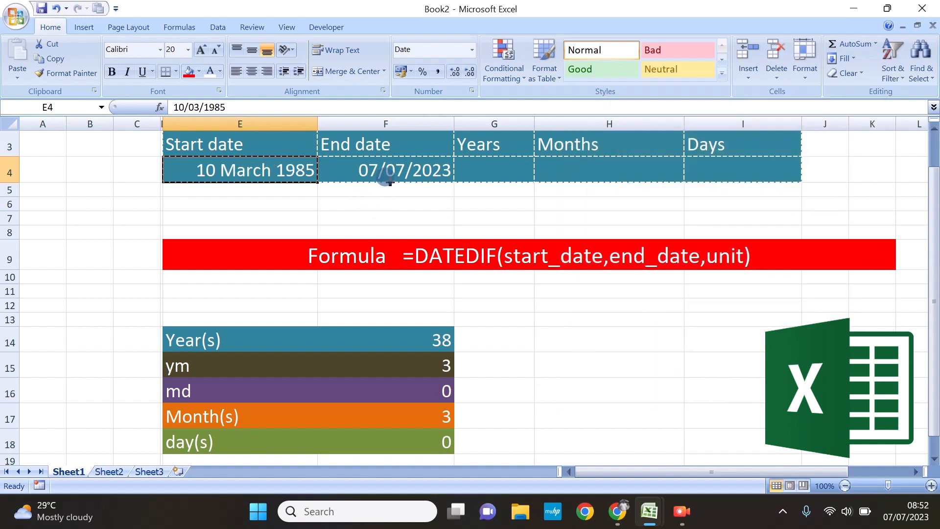
click(386, 172)
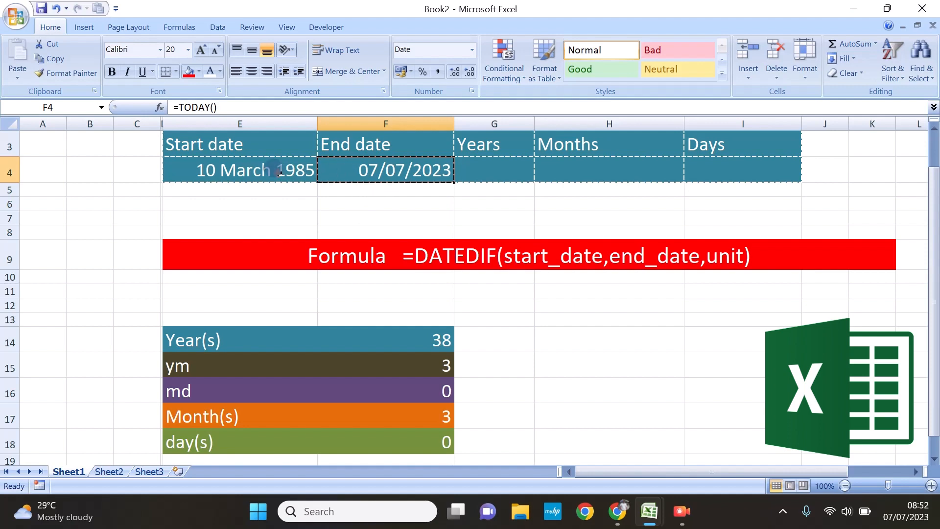
click(325, 171)
click(280, 171)
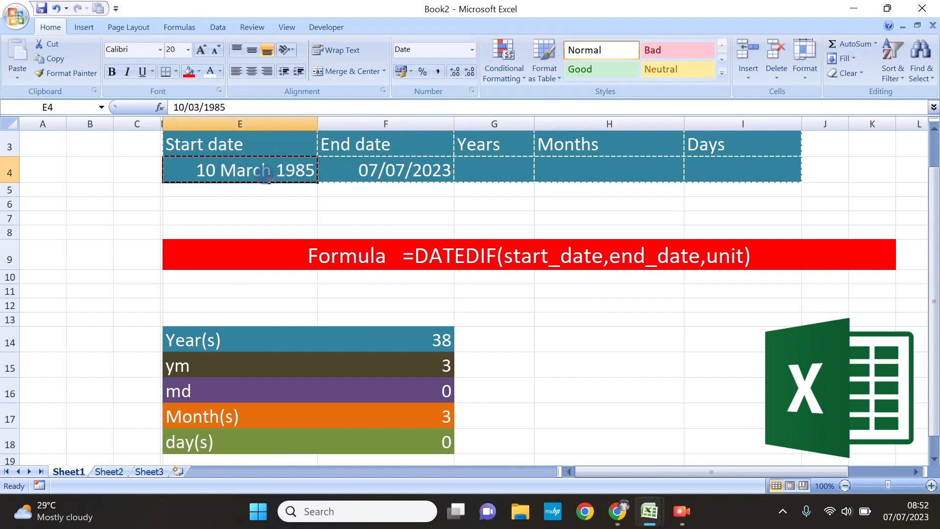
click(362, 170)
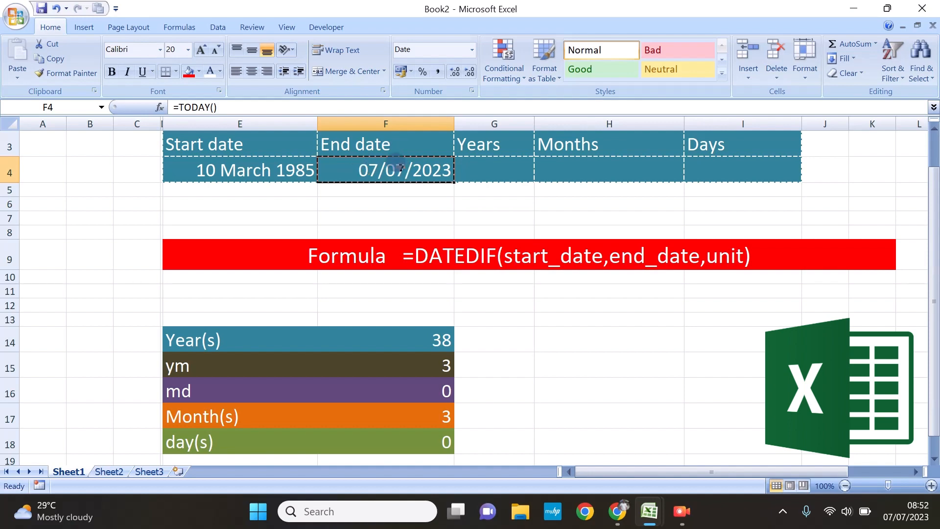
text(c)
key(BackSpace)
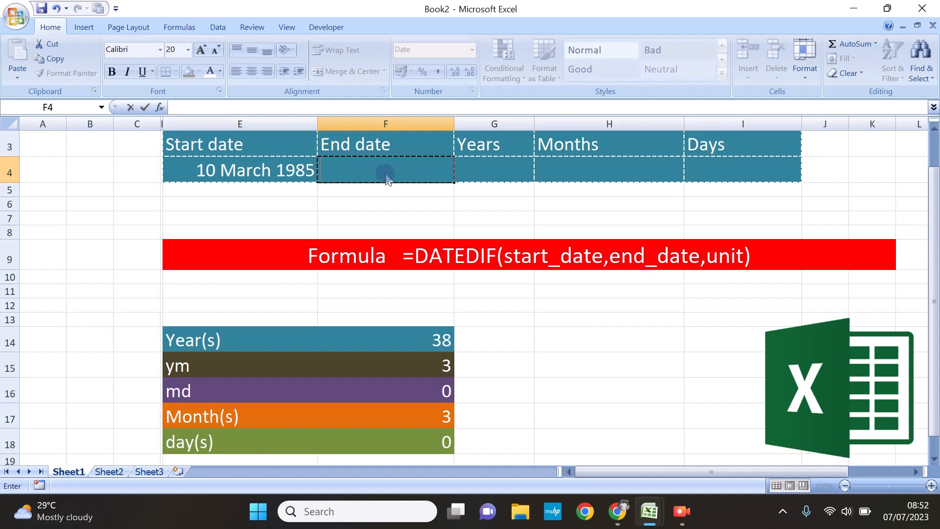
key(ctrl+z)
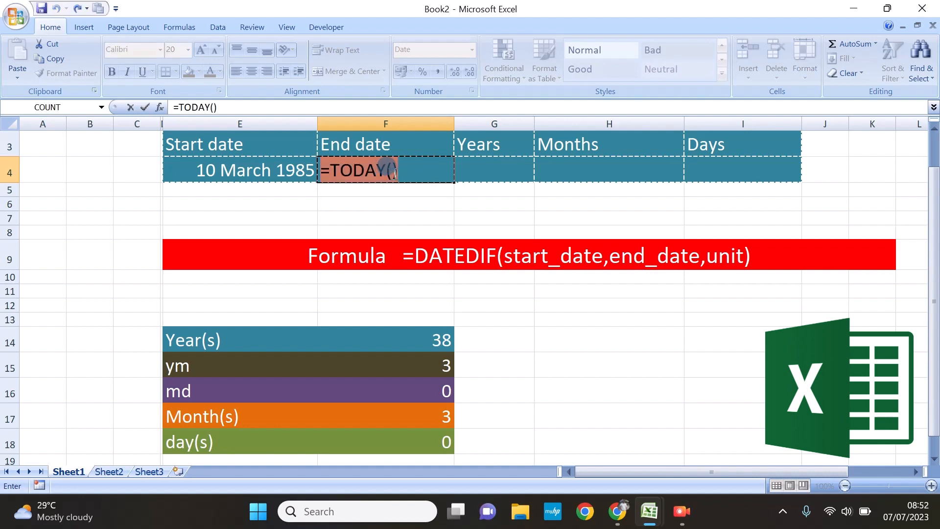
key(Return)
Copy end date cell F4 and paste only its formats onto start date cell E4 with Paste Special
click(371, 169)
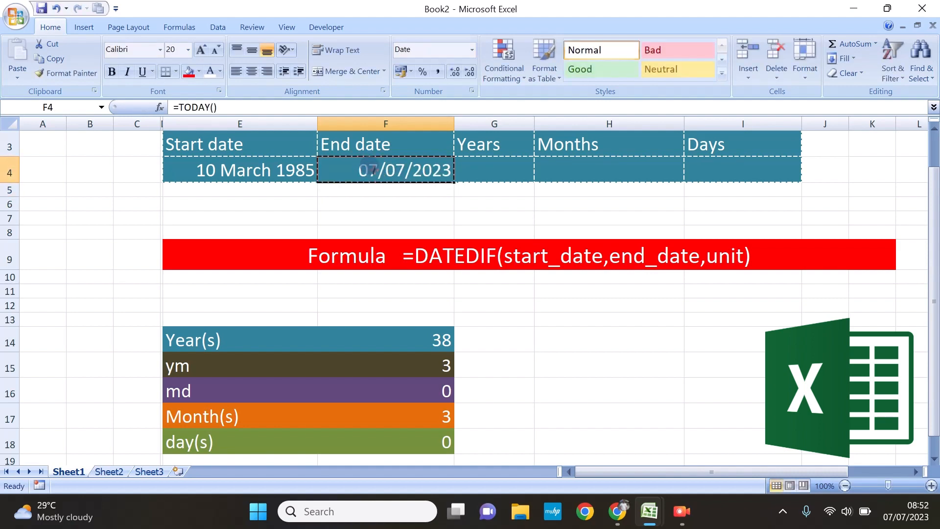
key(ctrl+c)
click(289, 169)
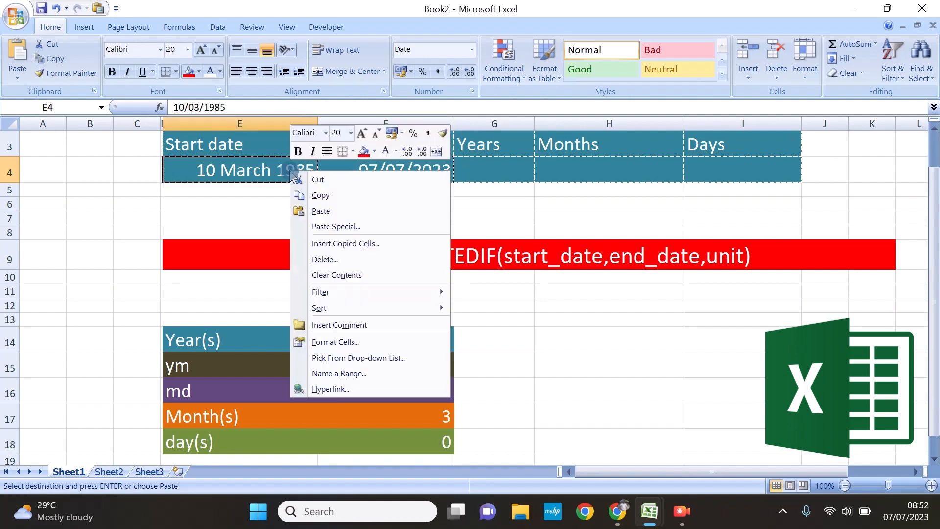
click(329, 226)
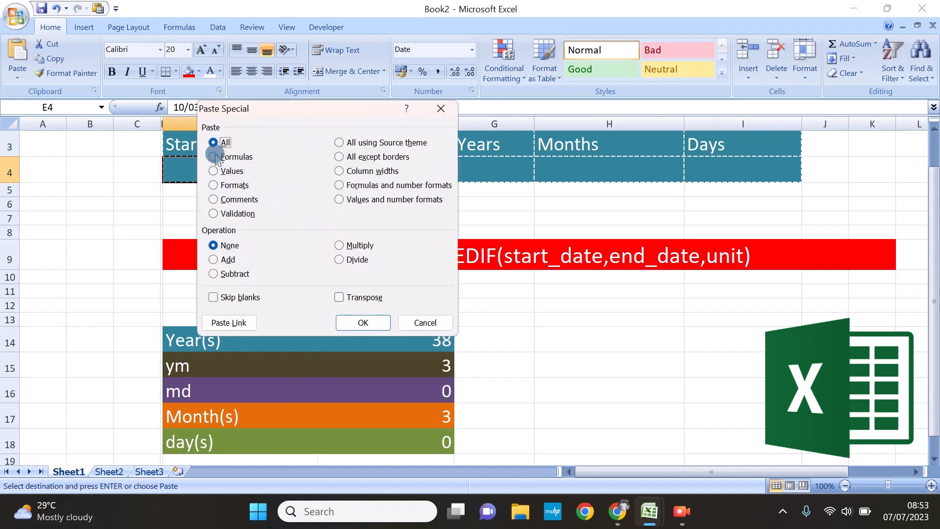
click(214, 186)
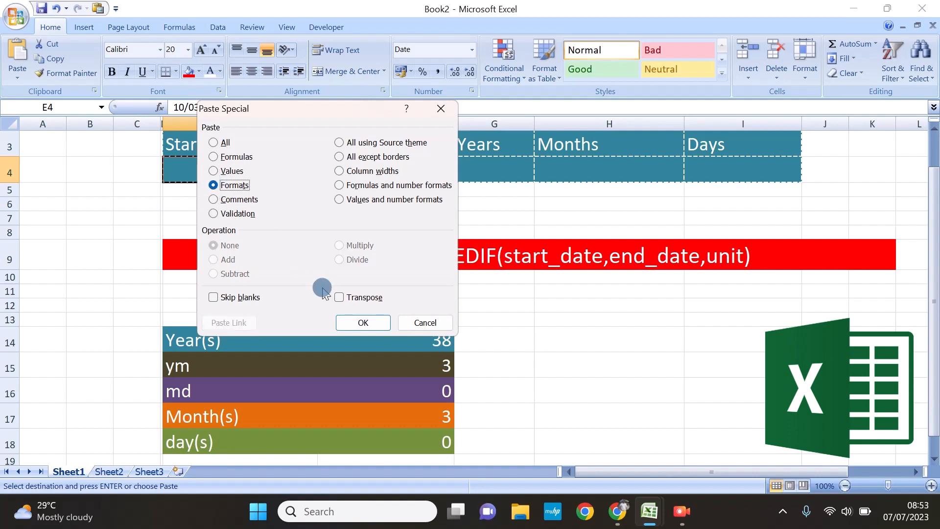
click(354, 324)
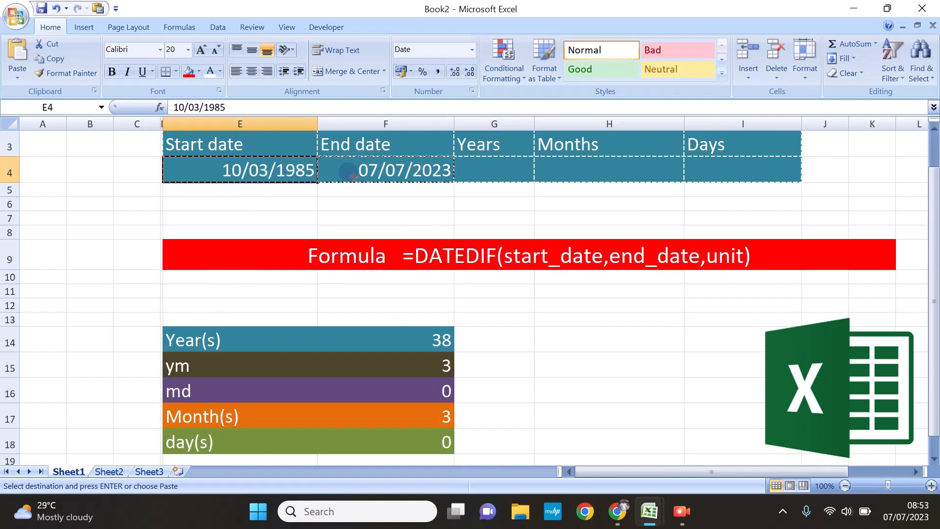
key(Escape)
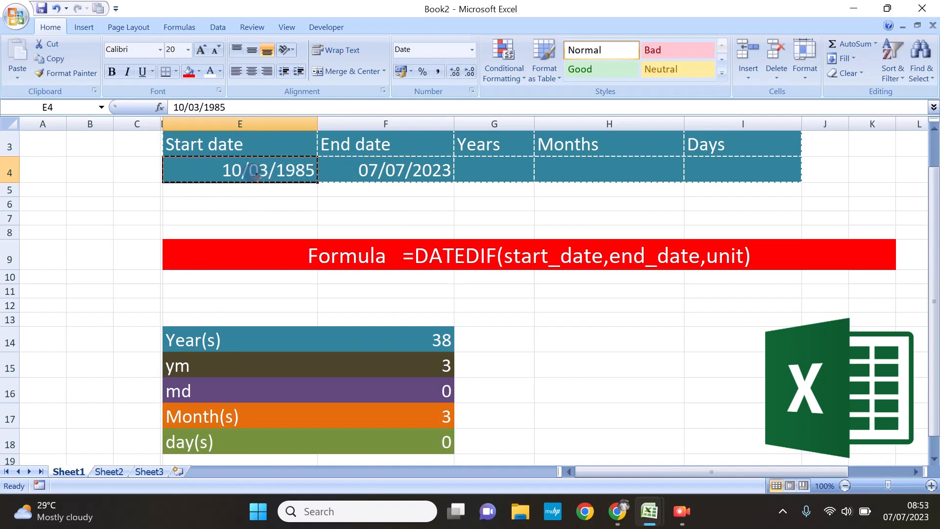
Calculate the full years between the two dates in cell G4 with the formula =DATEDIF(E4,F4,"y")
click(398, 166)
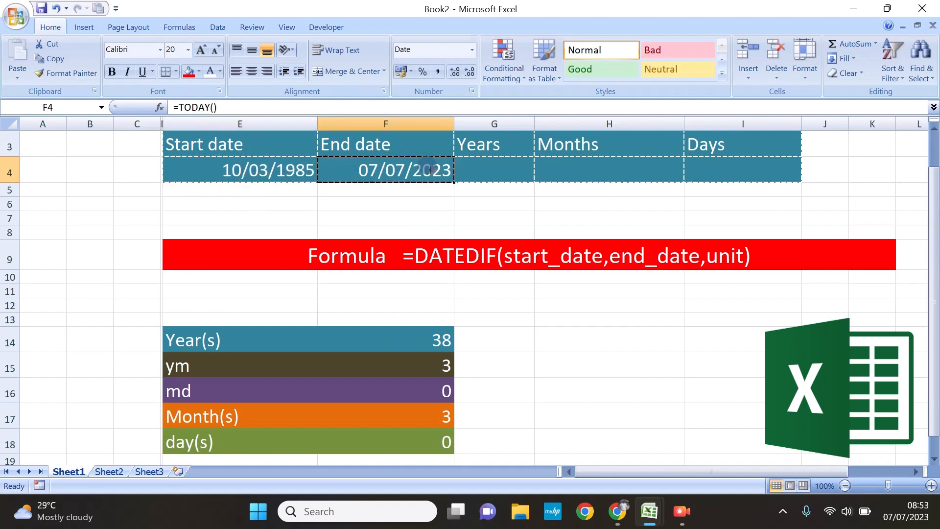
click(484, 169)
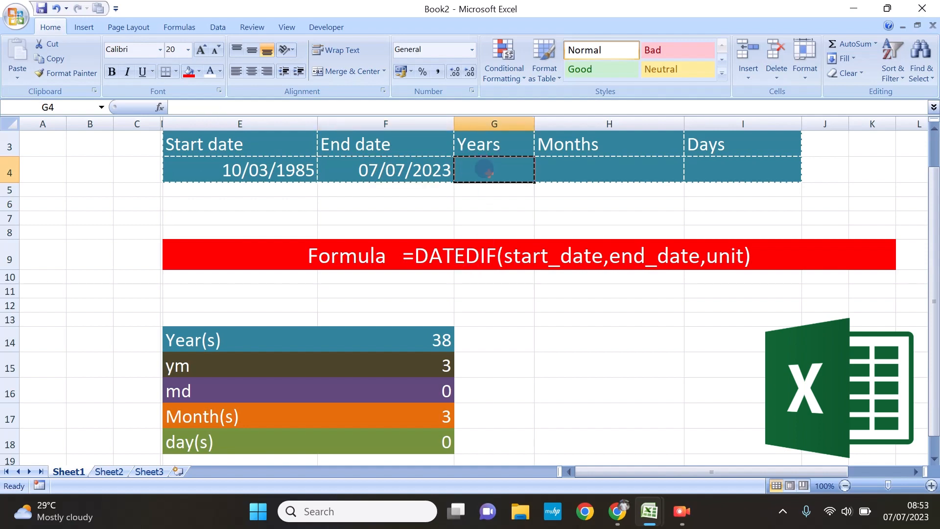
text(=)
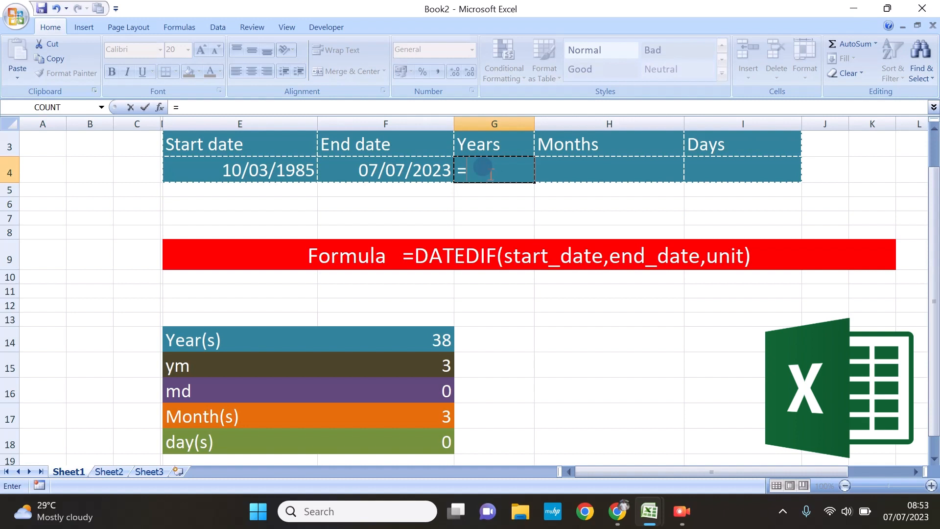
text(datedif)
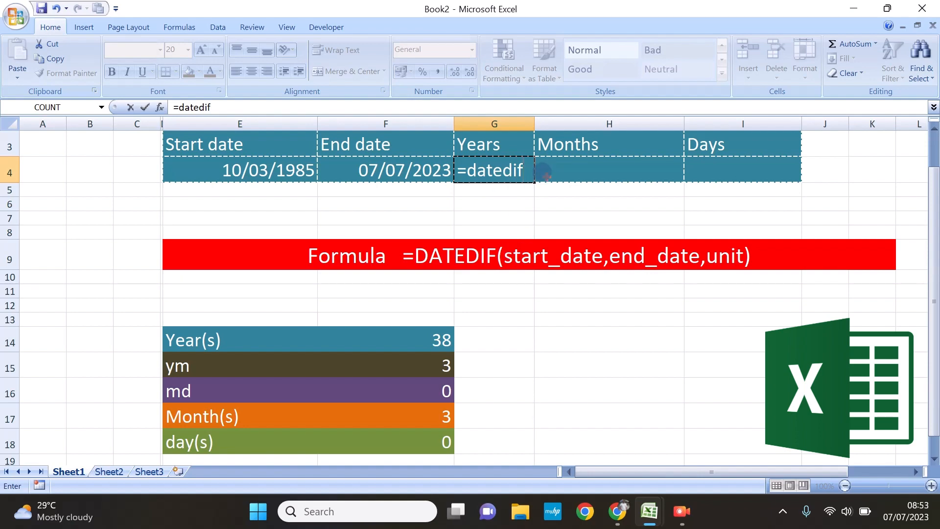
text(()
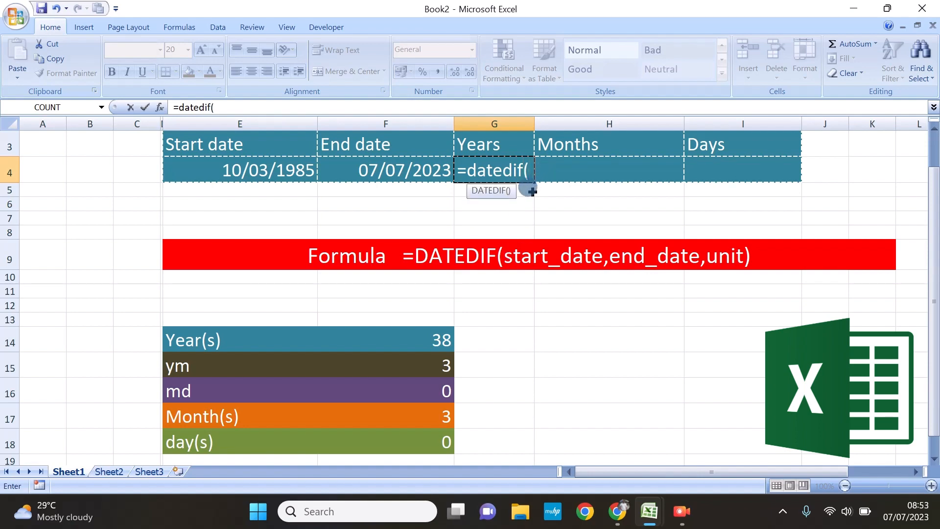
click(278, 169)
text(,)
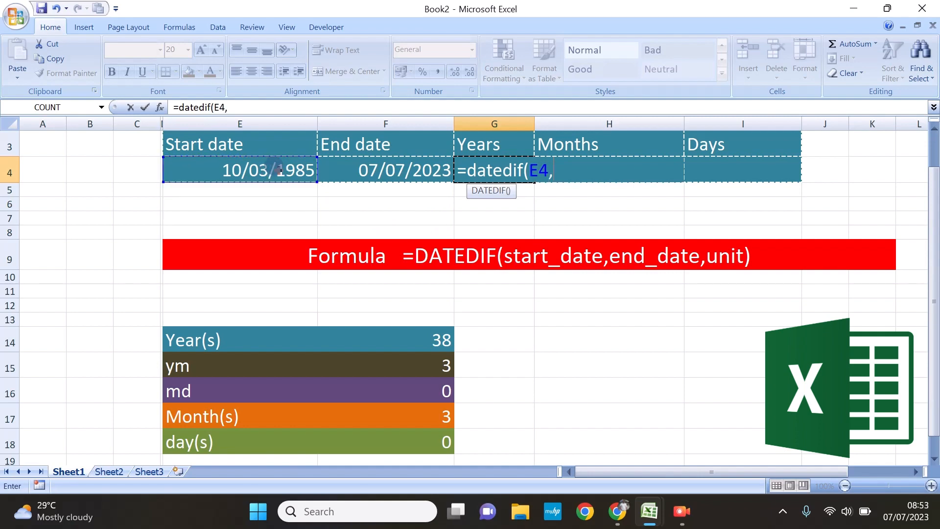
click(358, 169)
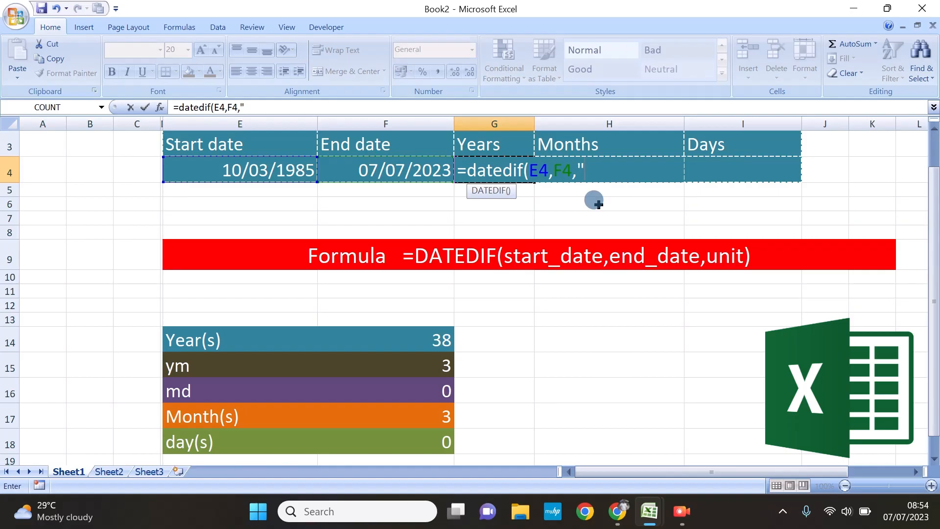
text(")
key(Return)
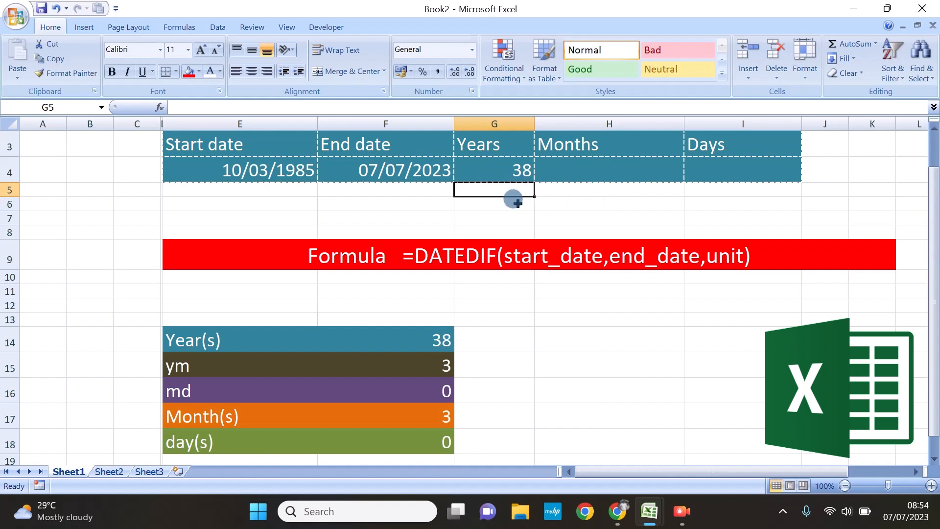
click(487, 169)
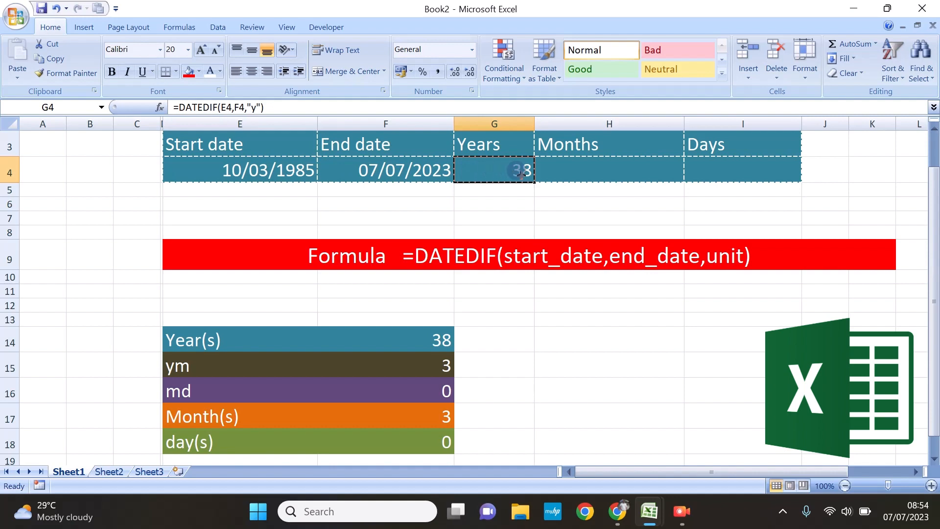
Fill the years formula from cell G4 into cell H4 under Months and change its unit to "ym"
click(580, 165)
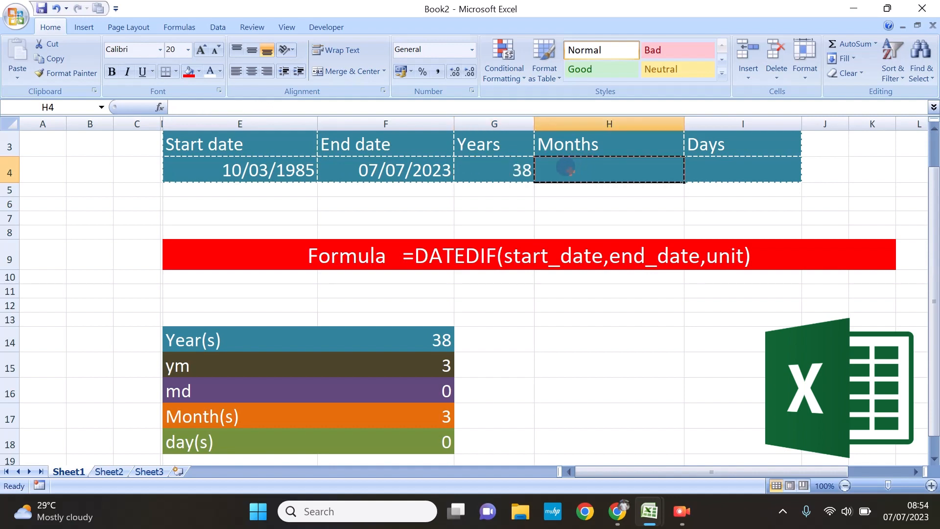
click(504, 160)
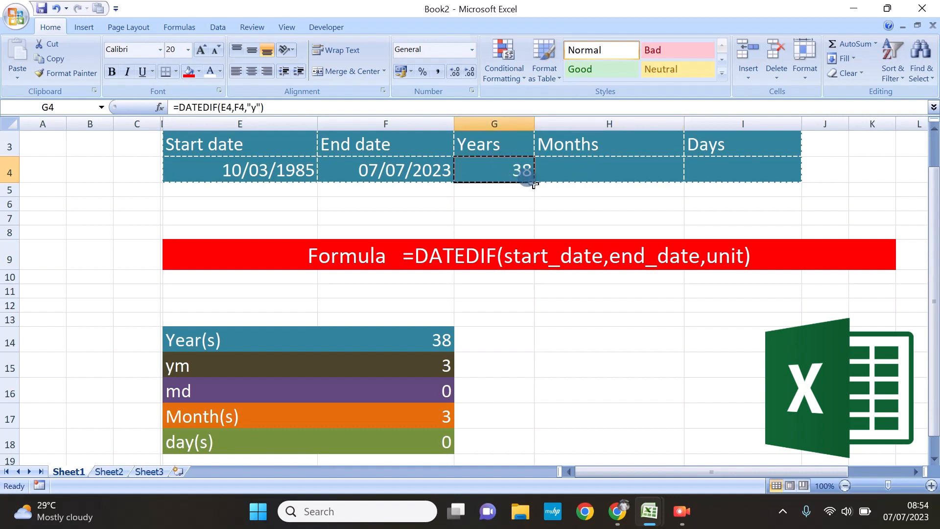
drag(535, 184, 630, 188)
click(612, 174)
double_click(612, 175)
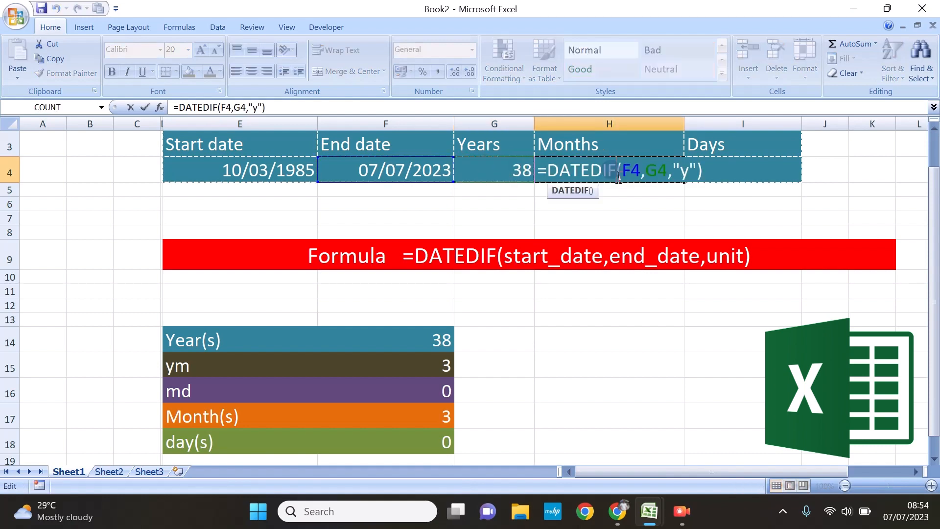
click(689, 168)
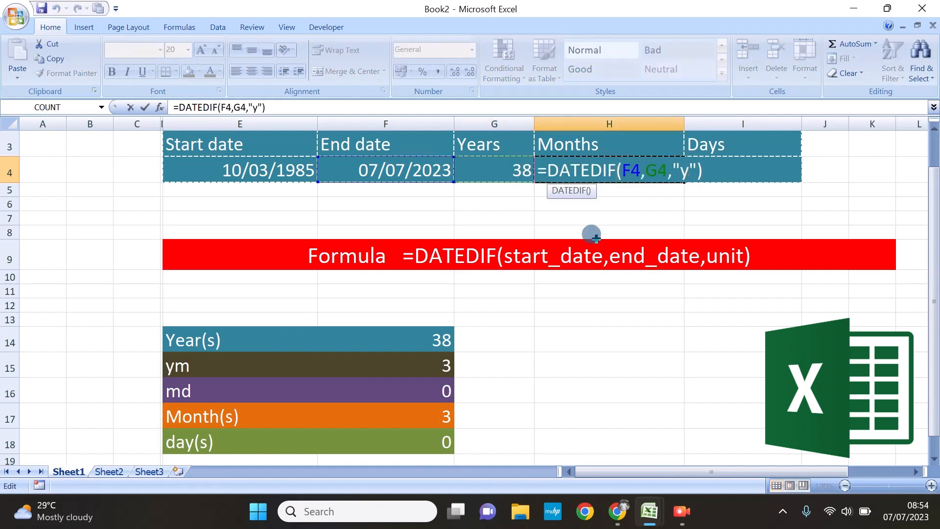
key(BackSpace)
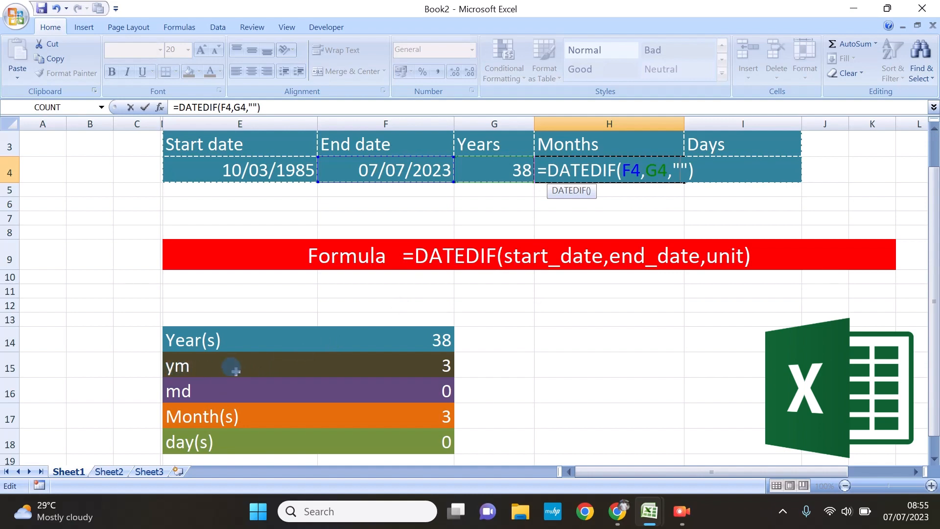
text(ym)
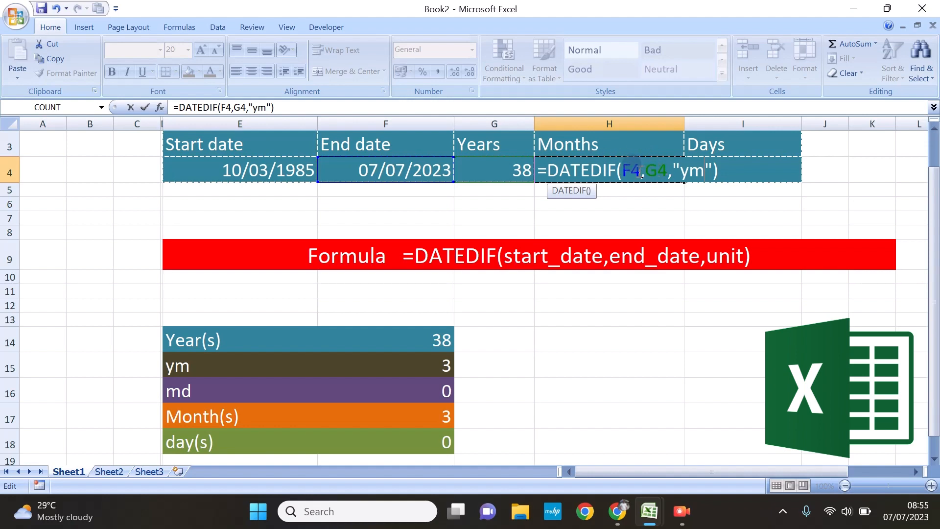
Correct the date references in the H4 months formula so it reads =DATEDIF(E4,F4,"ym")
key(BackSpace)
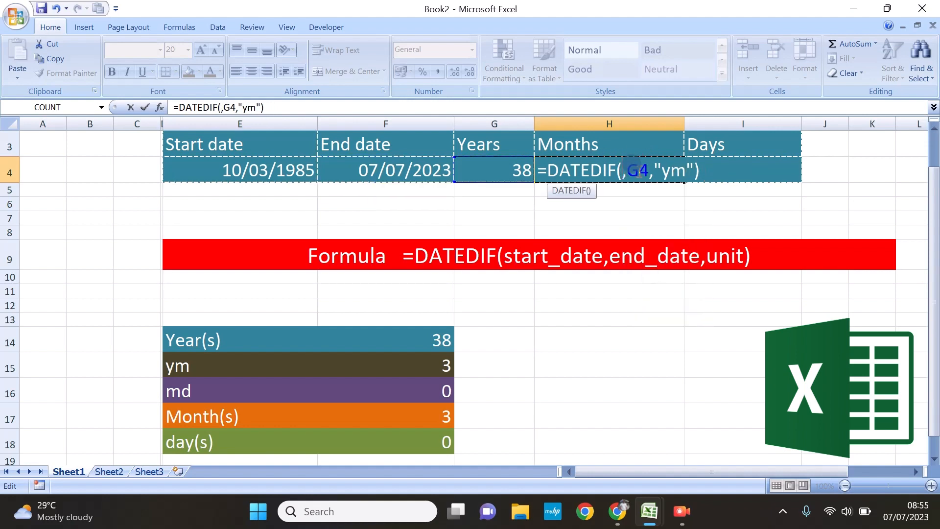
click(303, 171)
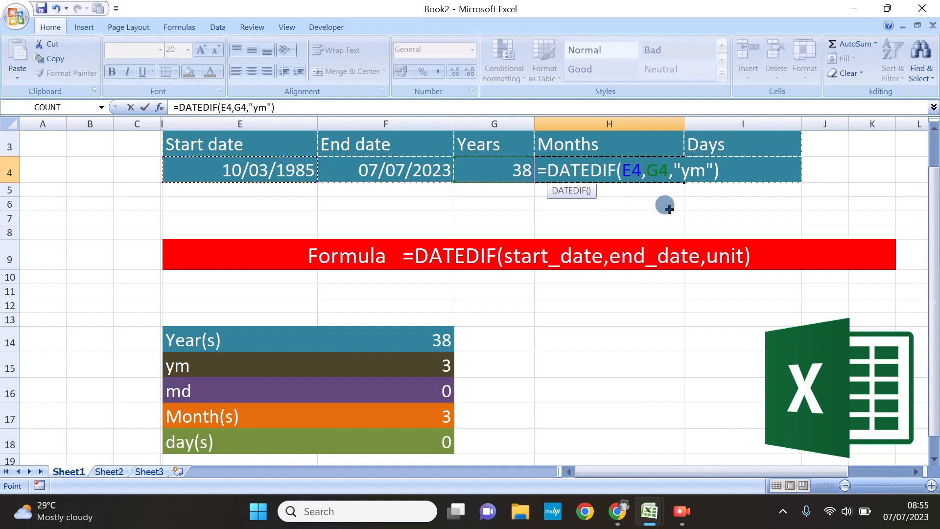
click(660, 171)
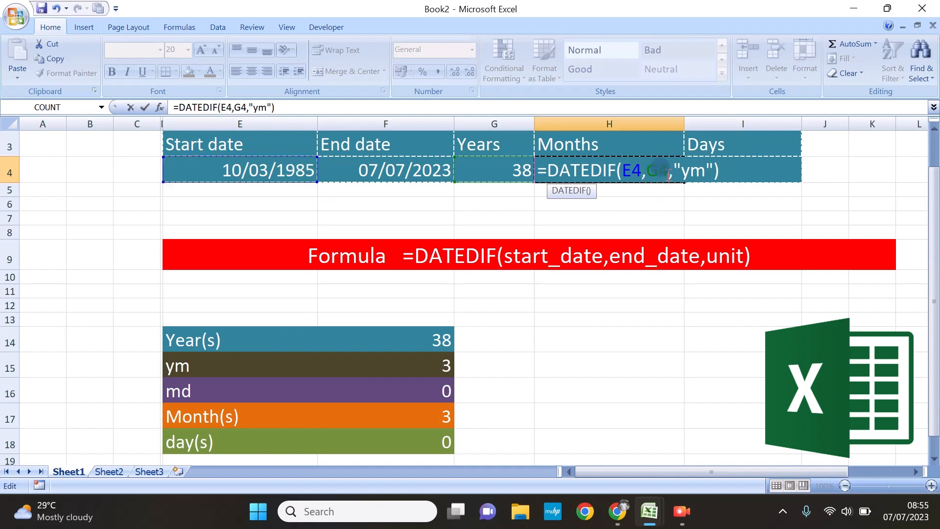
double_click(660, 170)
click(385, 172)
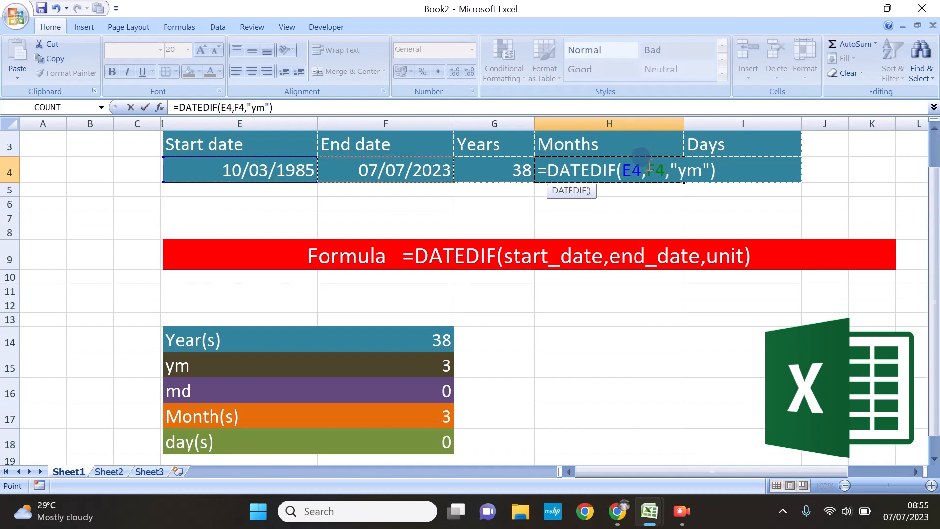
key(Return)
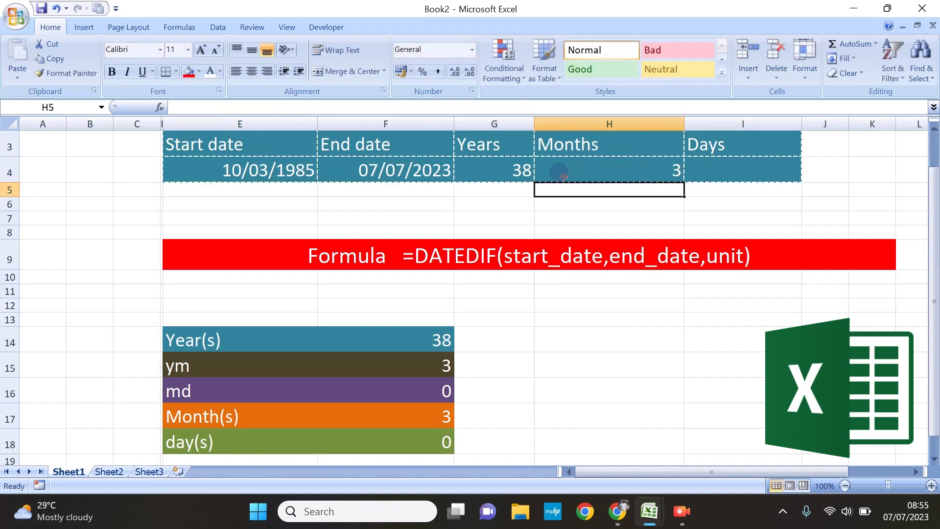
Calculate the remaining days between the two dates in cell I4 with the formula =datedif(E4,F4,"md")
click(743, 170)
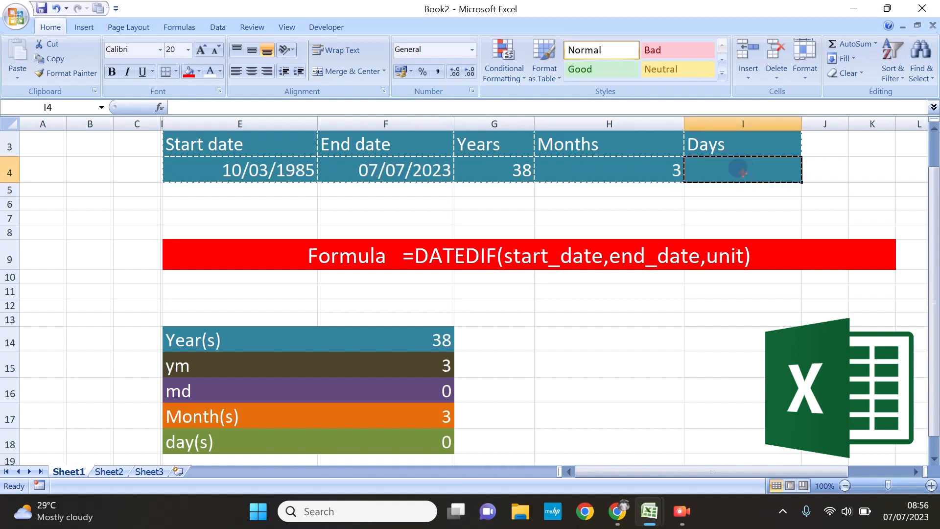
text(=)
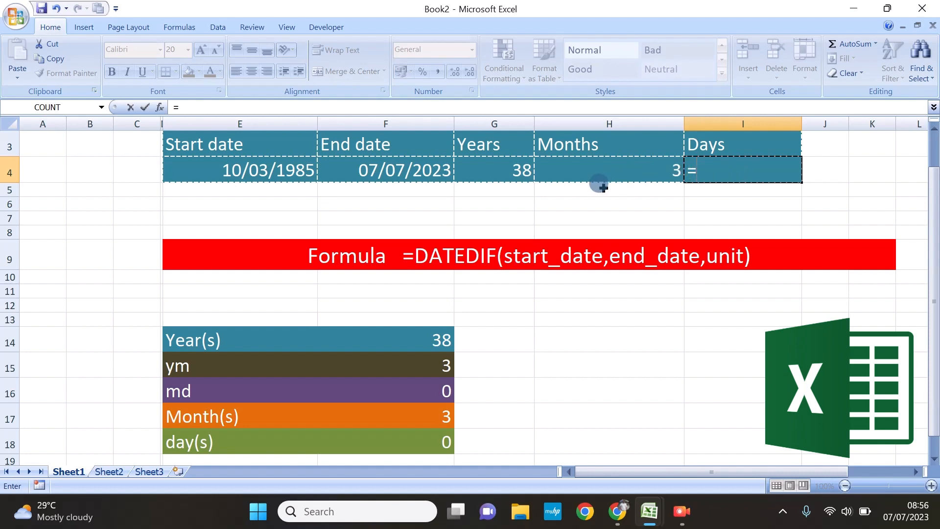
text(datedif)
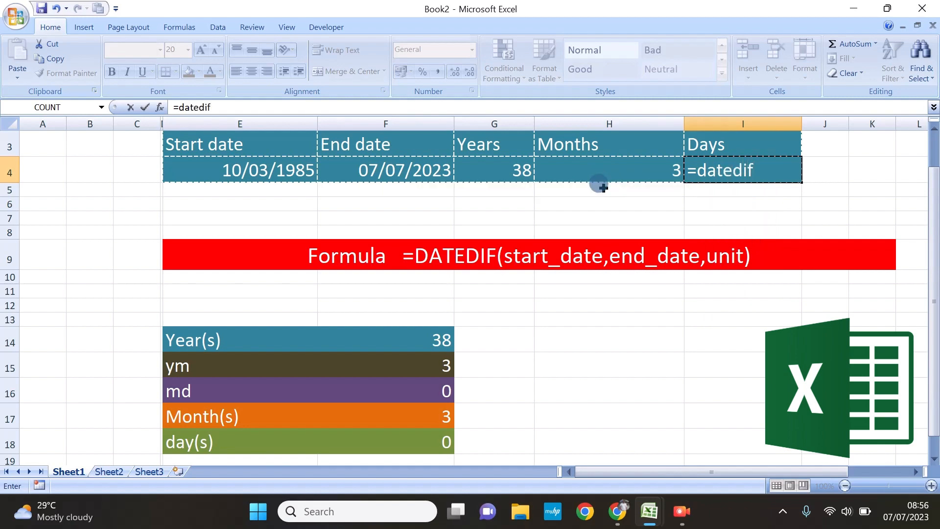
text(()
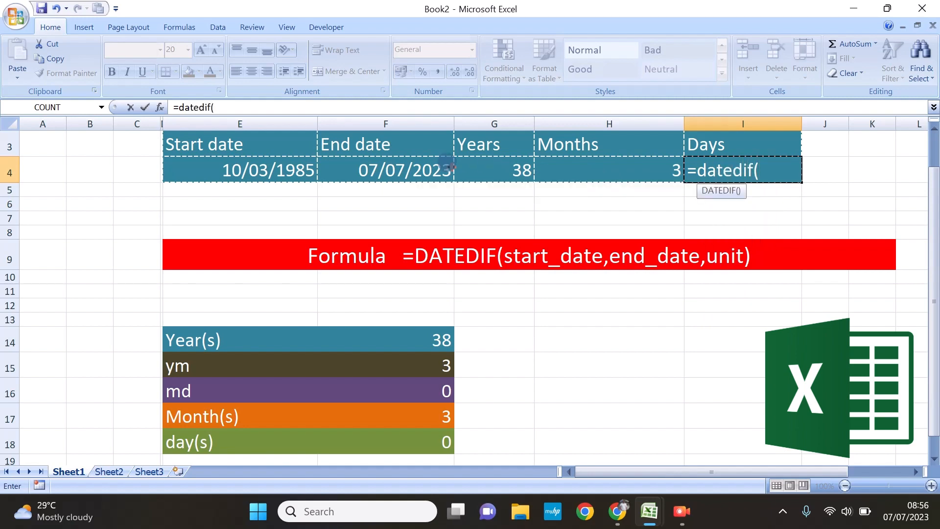
click(294, 168)
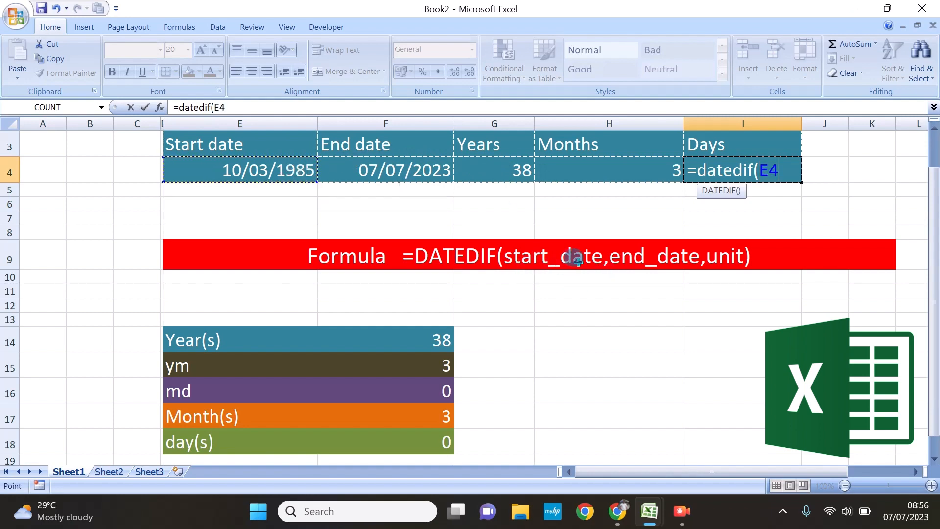
text(,)
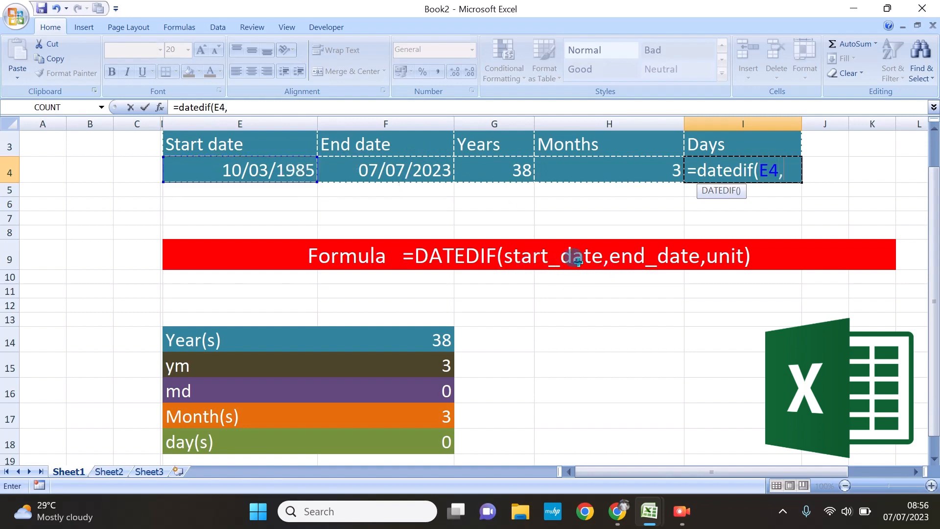
click(418, 168)
text(,)
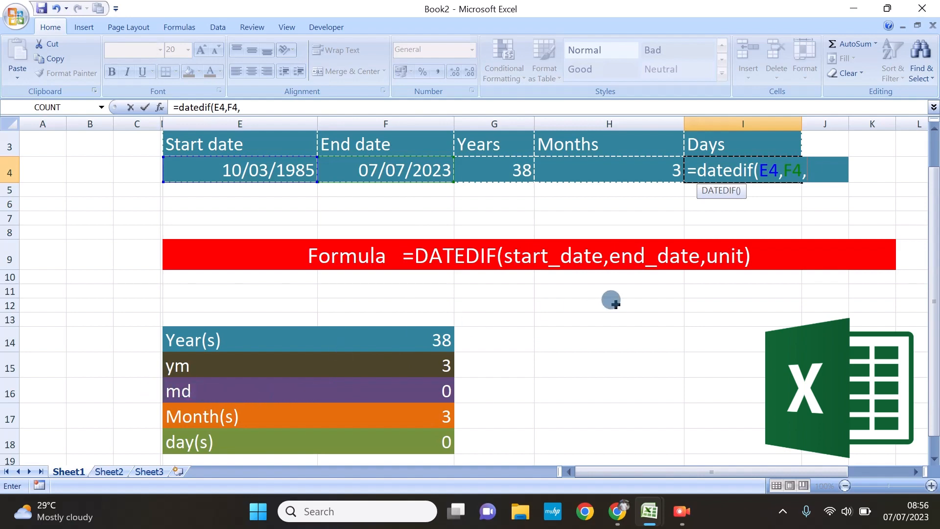
text(")
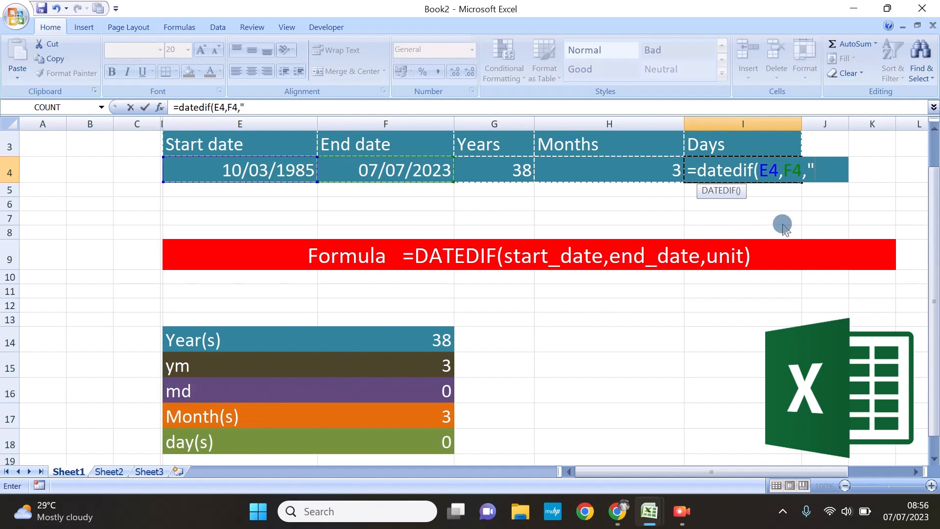
text(md)
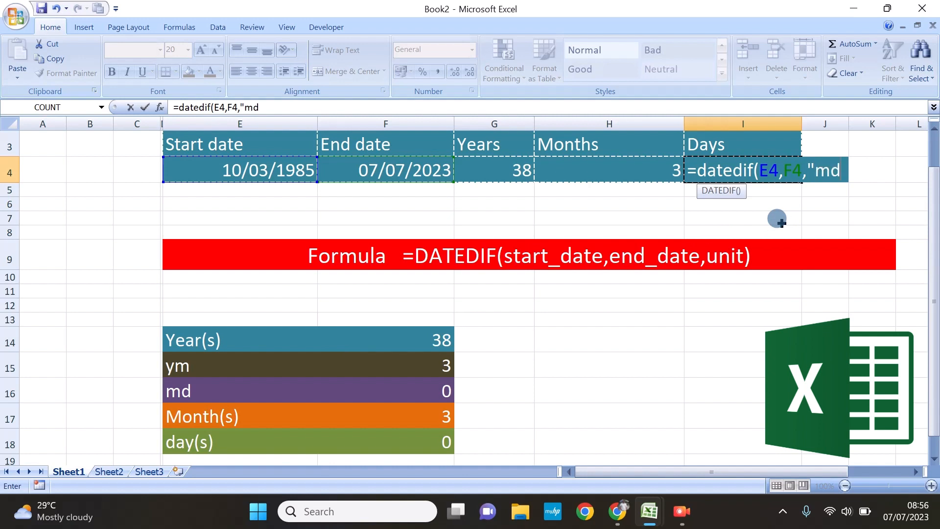
text(")
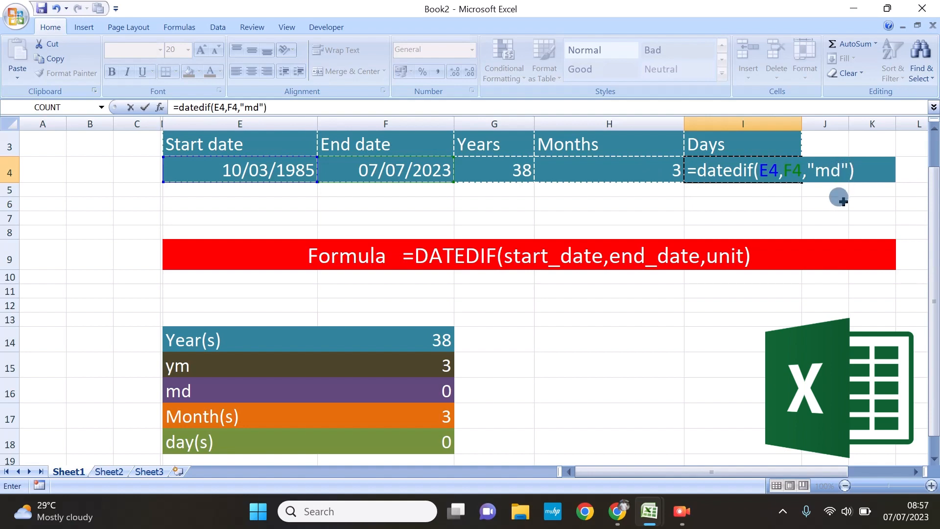
key(Return)
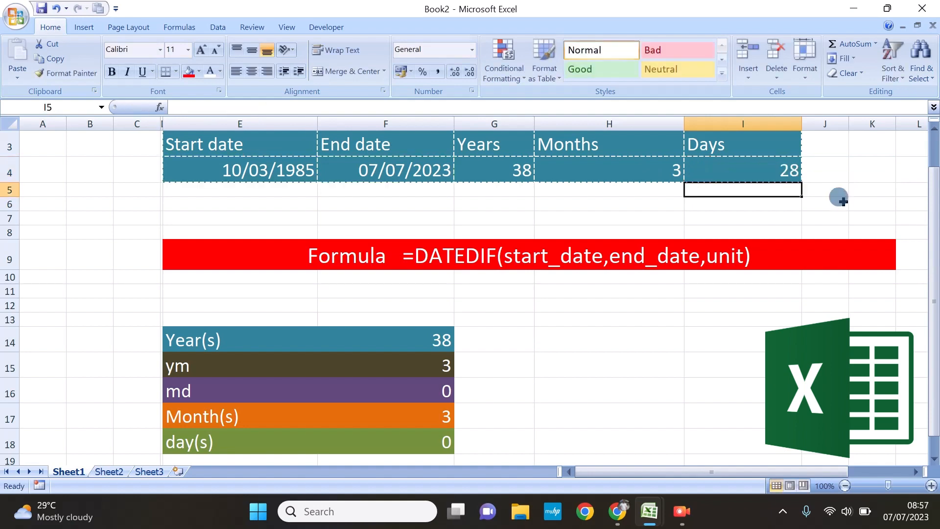
click(694, 212)
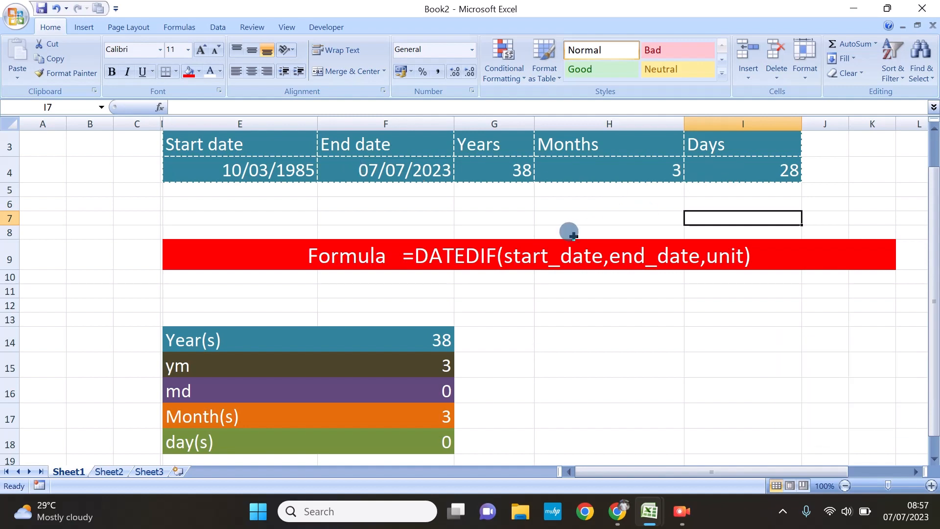
Start a formula with =da in cell F11 and look through the suggested functions from DATE to DAYS360
click(406, 292)
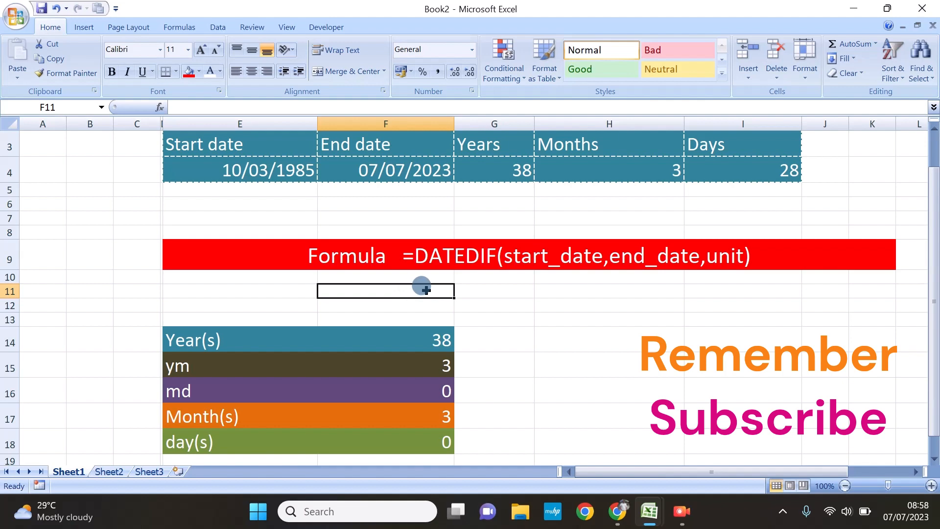
text(=d)
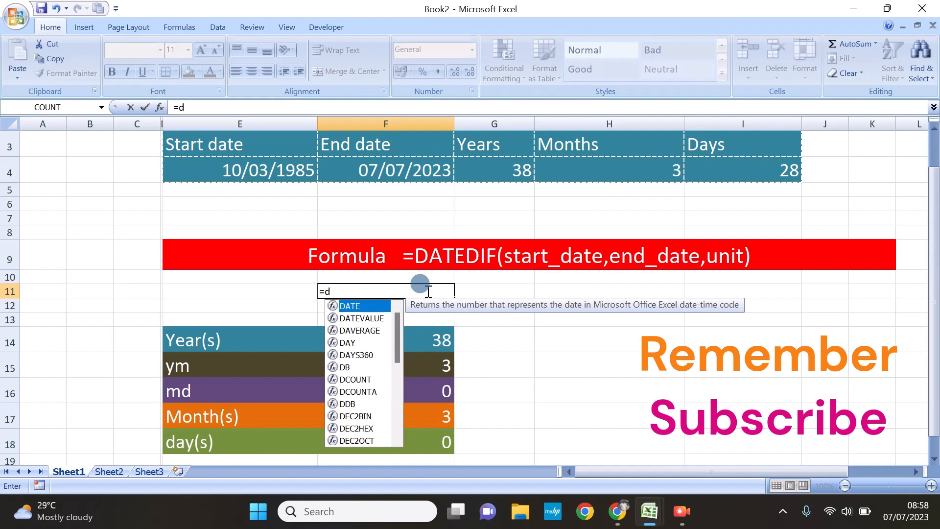
text(a)
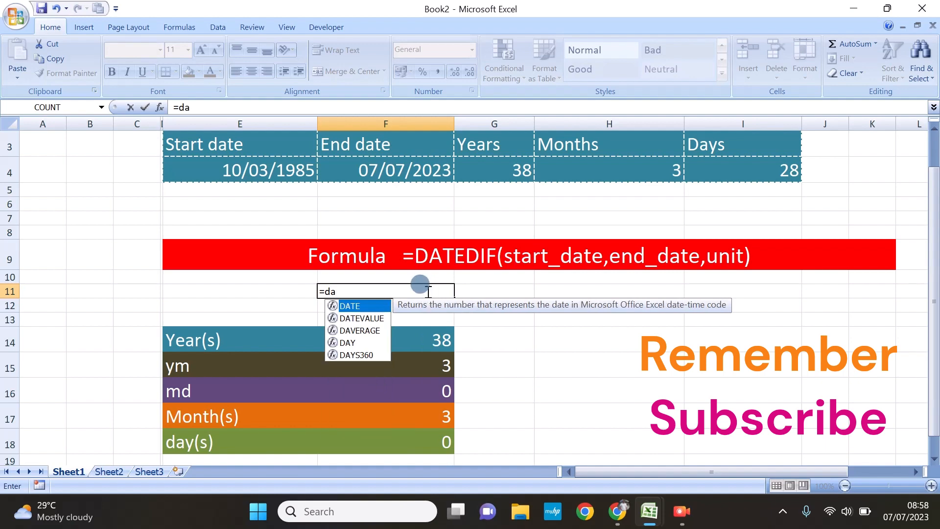
key(Down)
key(Down)
key(Down)
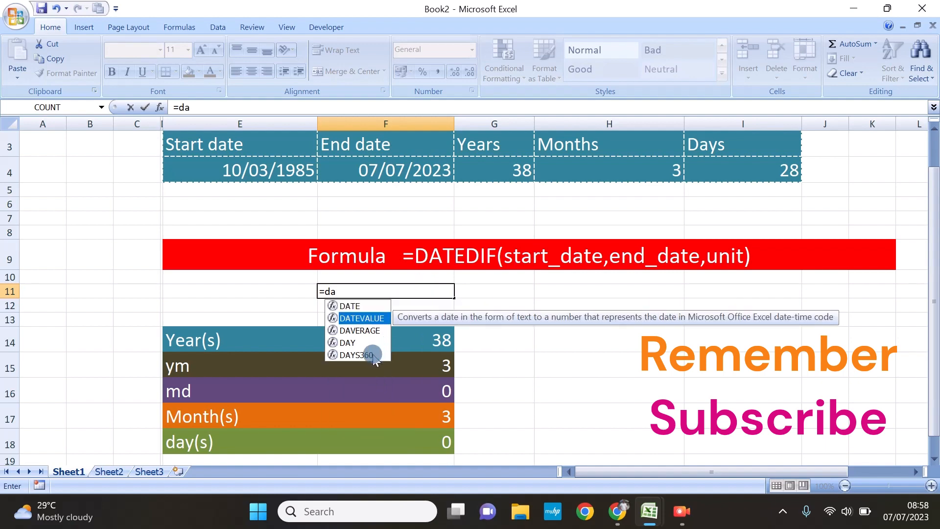
key(Down)
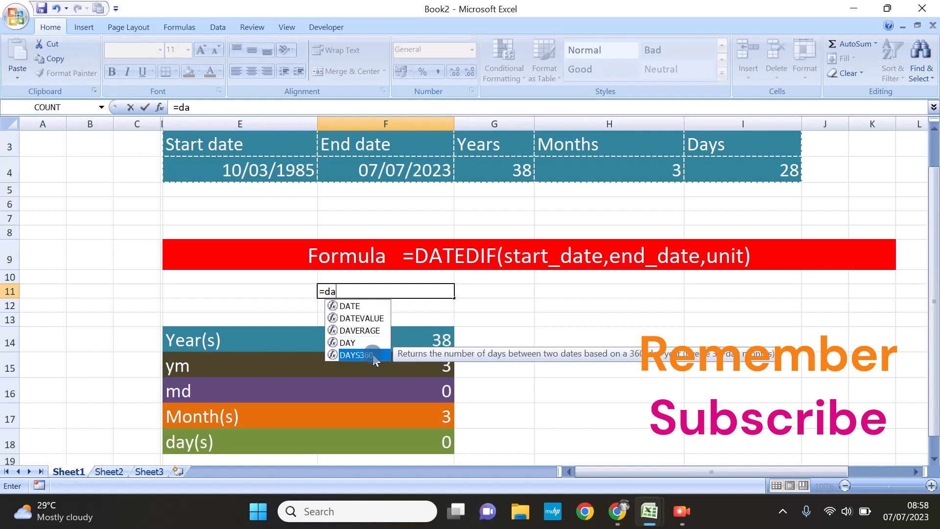